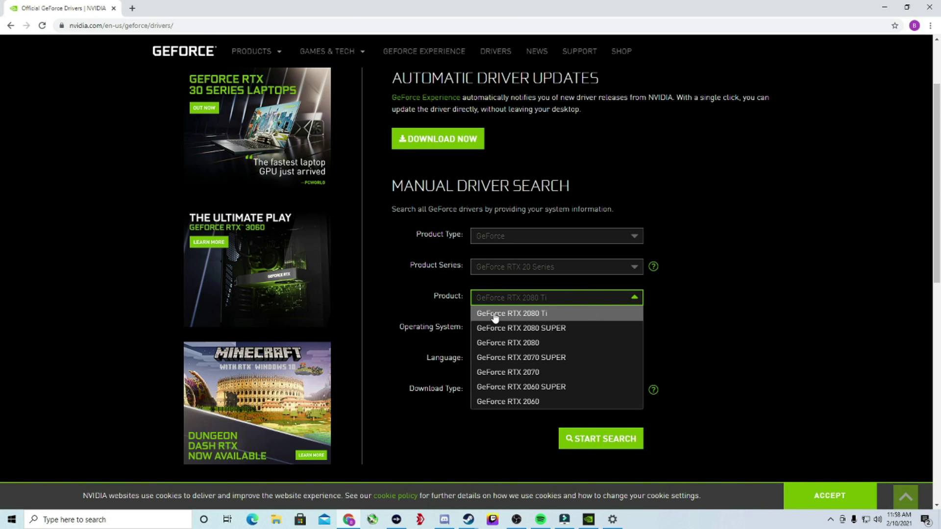
Review the manual driver search selections for the GeForce RTX 2080 Ti on Windows 10 64-bit and the GeForce Experience download option.
left_click(690, 305)
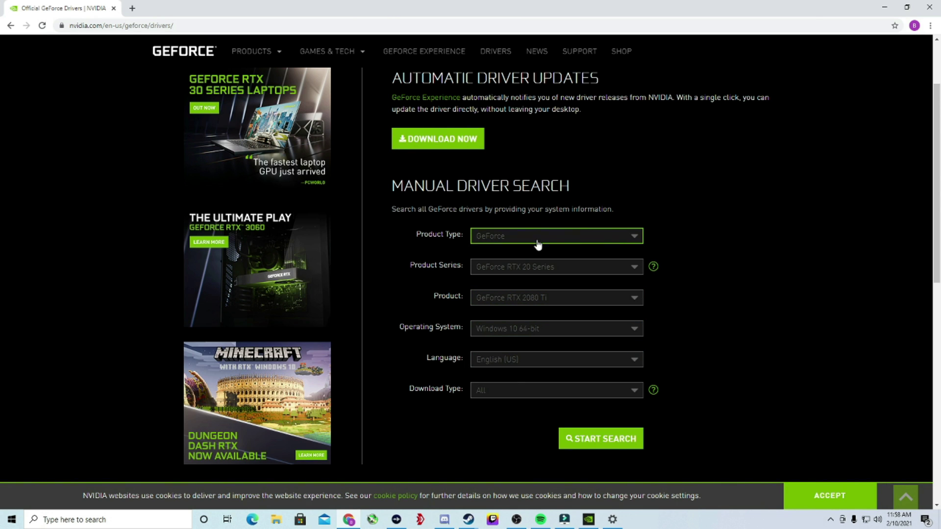
left_click(599, 439)
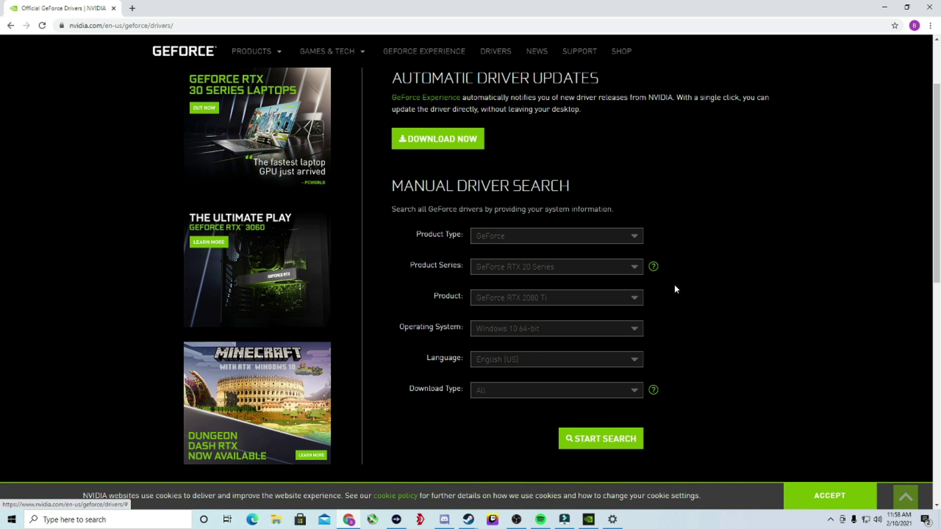
scroll(628, 446, "down", 3)
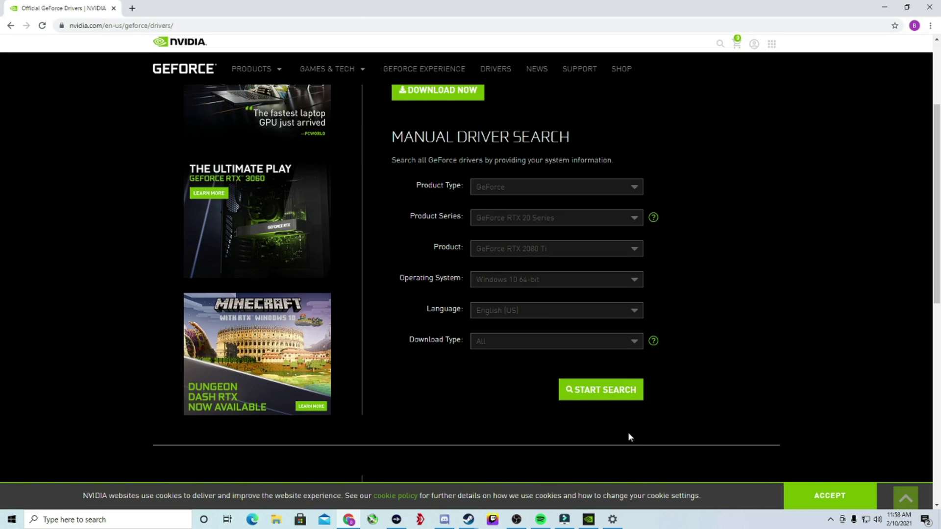
left_click(600, 389)
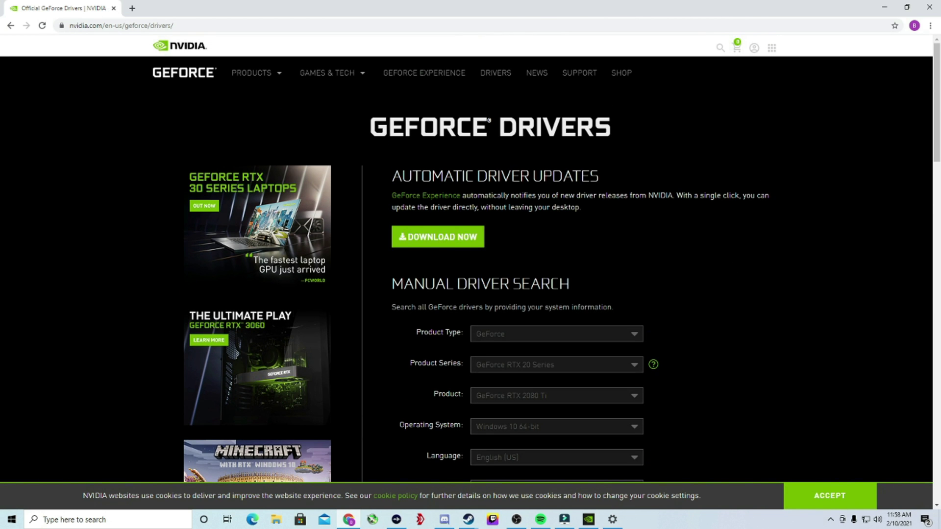
left_click(437, 244)
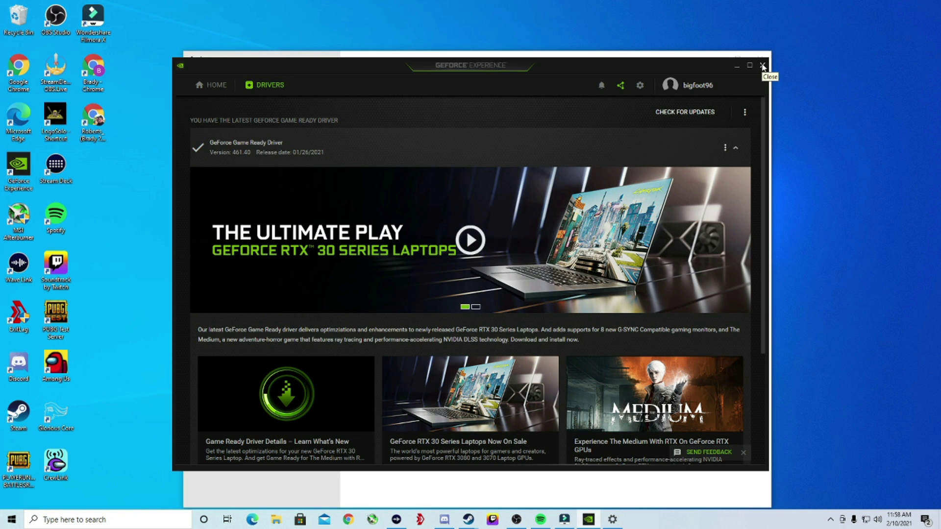
Close GeForce Experience and check for new Windows updates.
left_click(763, 66)
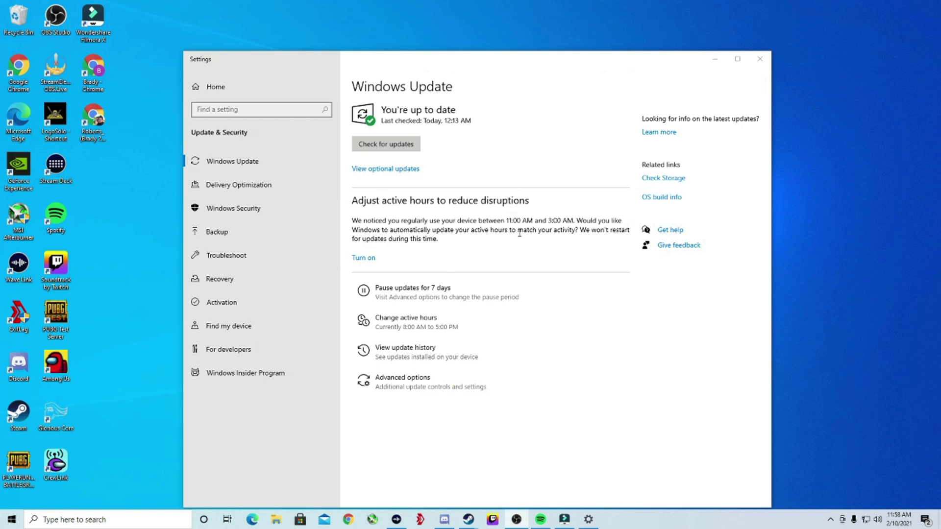
left_click(388, 149)
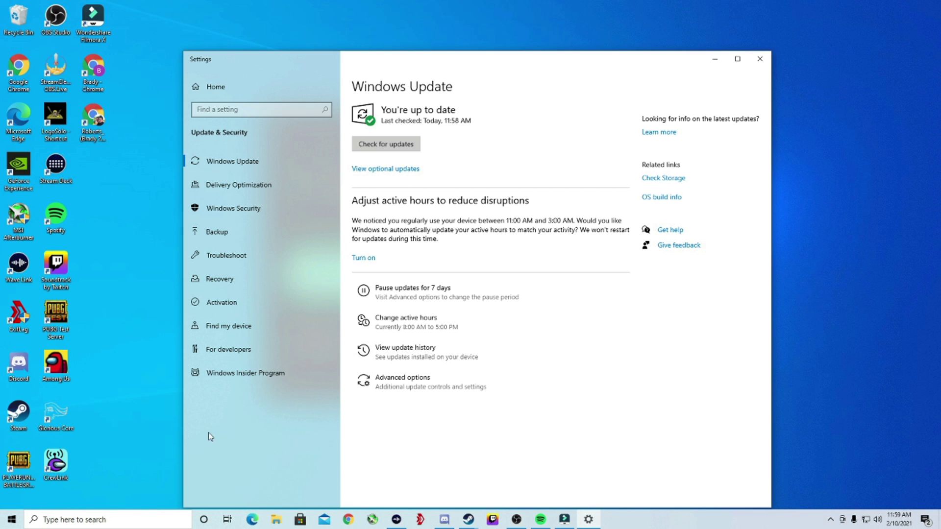
Show the computer's power options, including Restart, and close the Windows Update settings window.
left_click(11, 521)
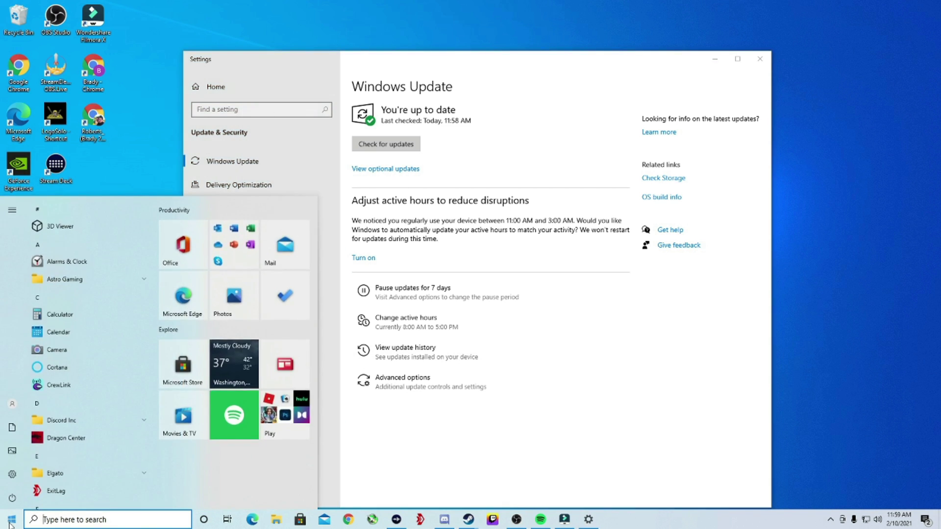
left_click(12, 498)
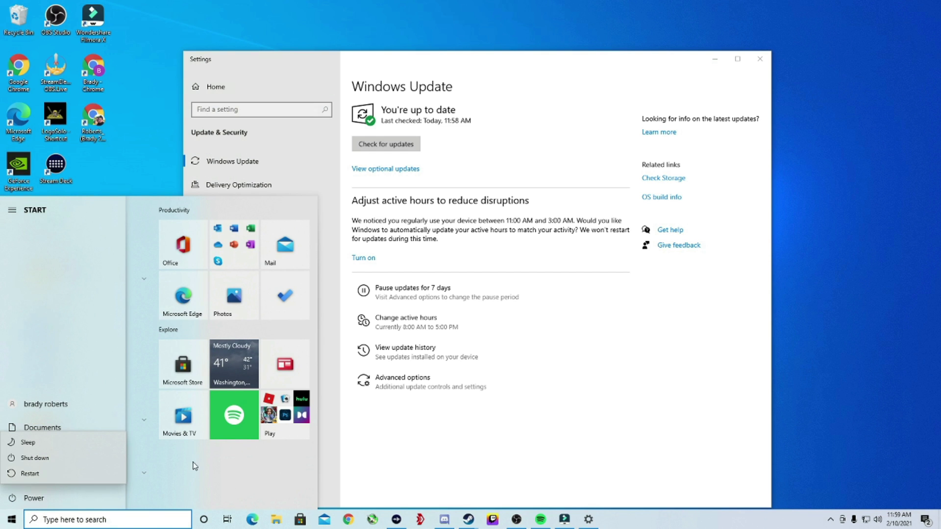
left_click(760, 60)
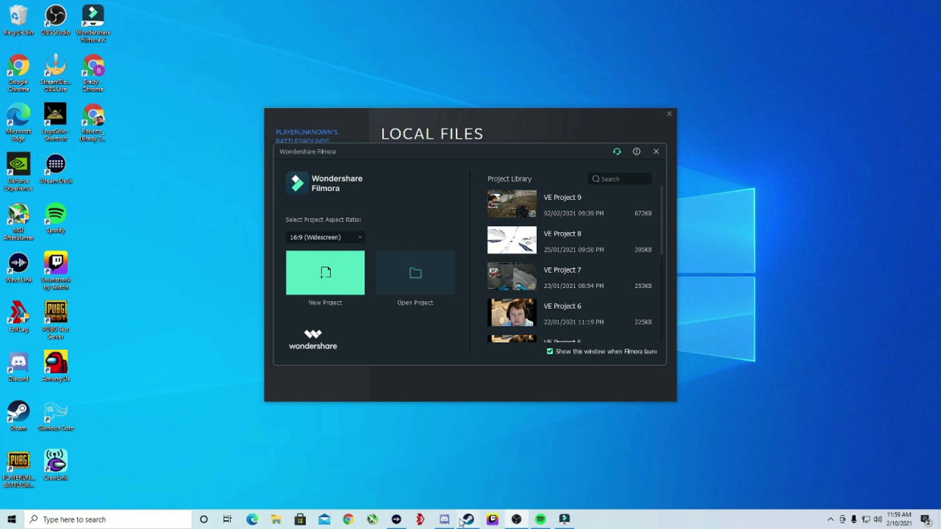
Switch to Steam, view the Local Files properties of PLAYERUNKNOWN'S BATTLEGROUNDS with the game file verification option, and close the properties.
mouse_move(468, 519)
left_click(375, 483)
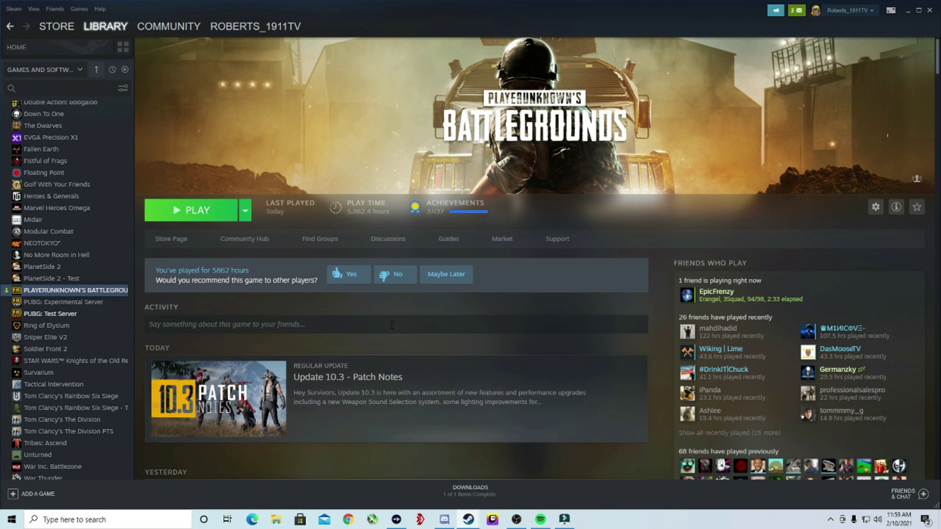
right_click(97, 290)
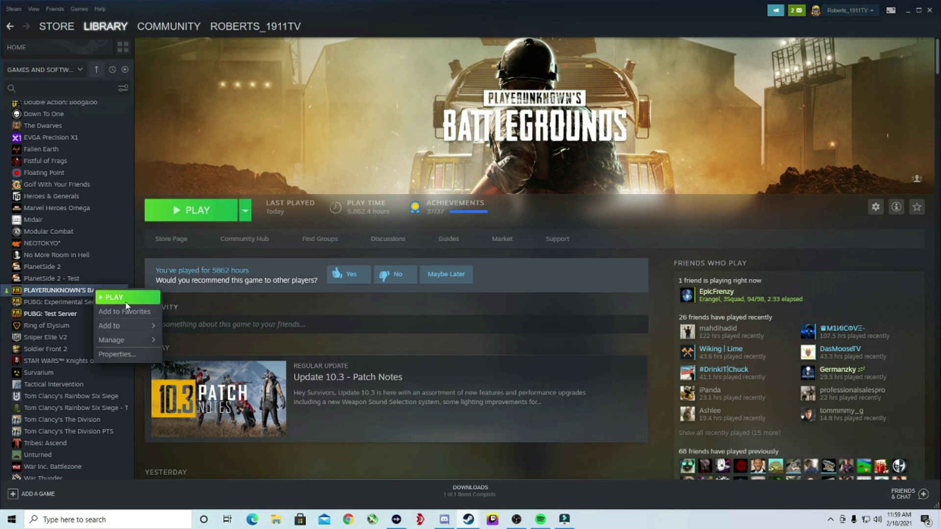
left_click(120, 355)
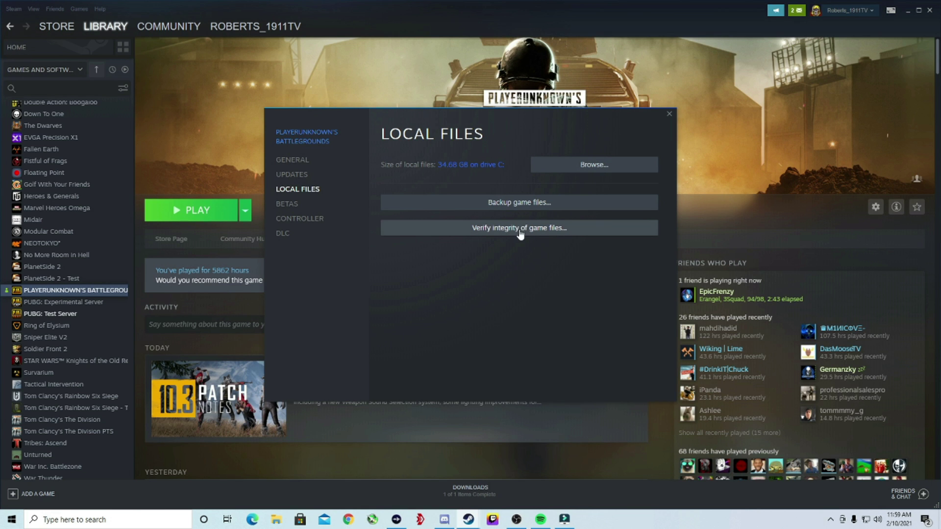
left_click(668, 115)
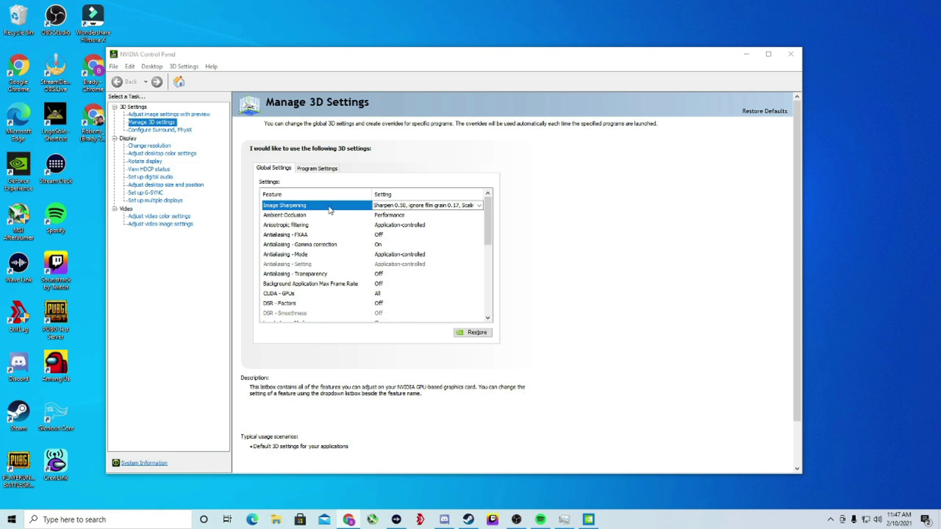
Examine the Image Sharpening options in the global 3D settings and review the features down to Monitor Technology.
left_click(468, 205)
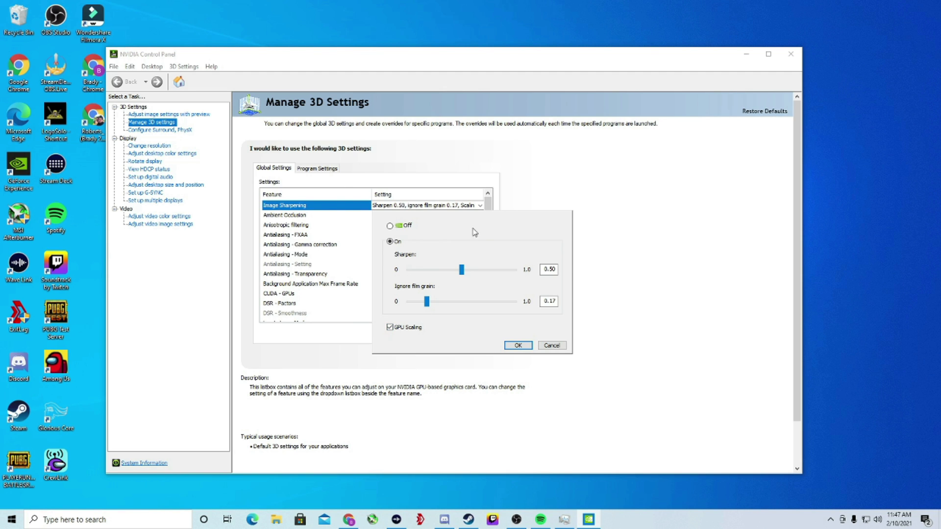
left_click(464, 201)
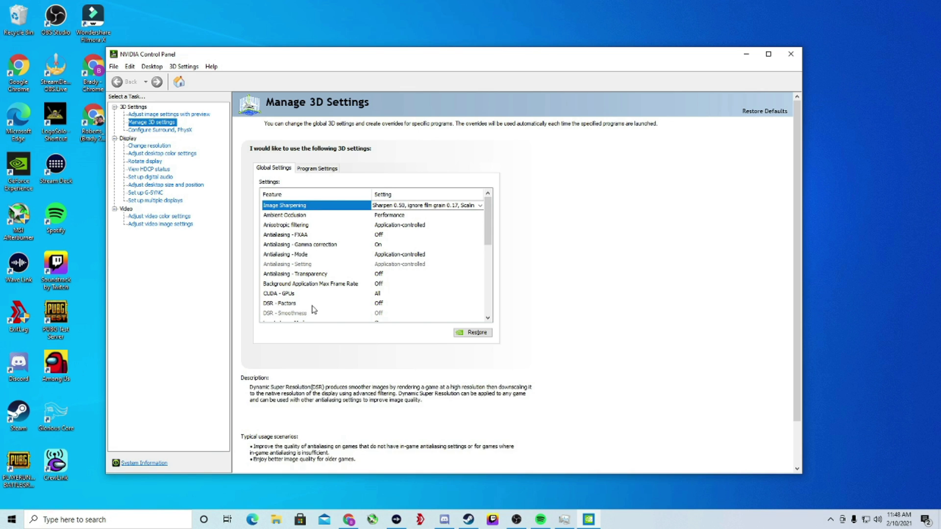
scroll(294, 300, "down", 1)
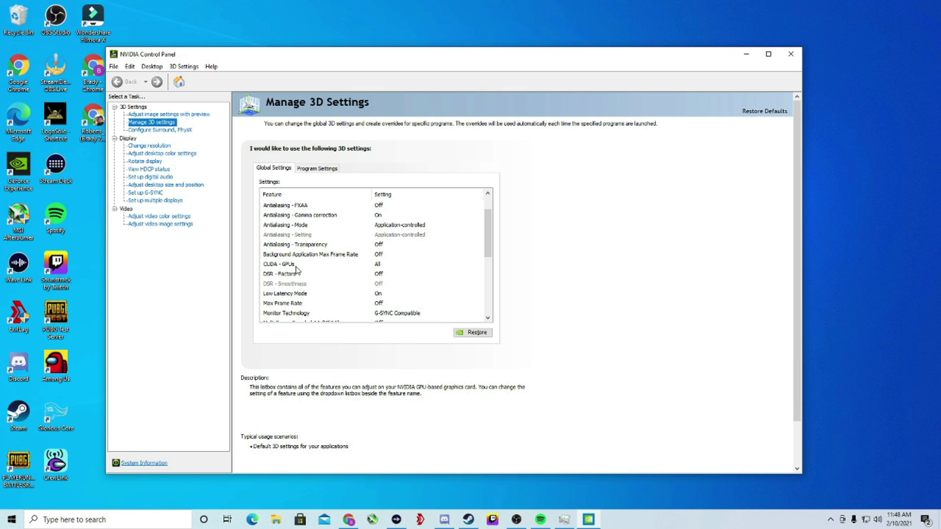
mouse_move(317, 274)
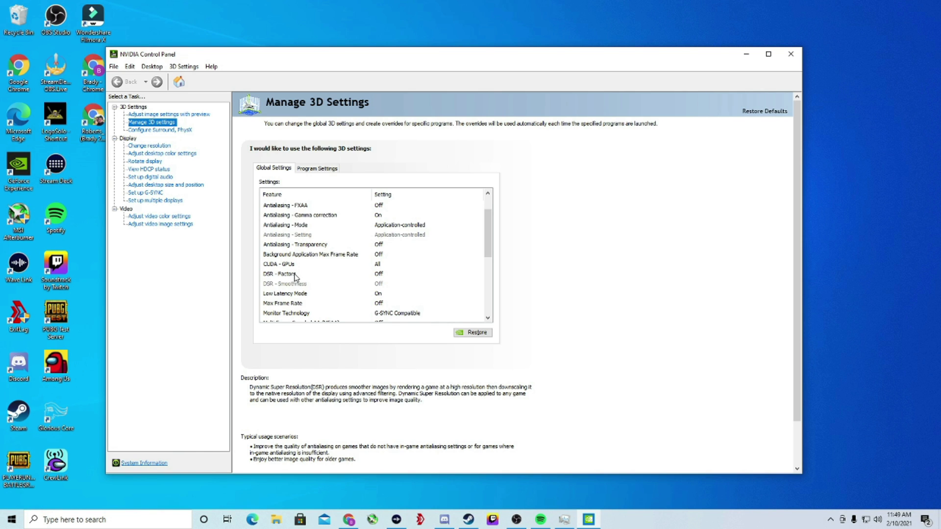
scroll(295, 277, "down", 2)
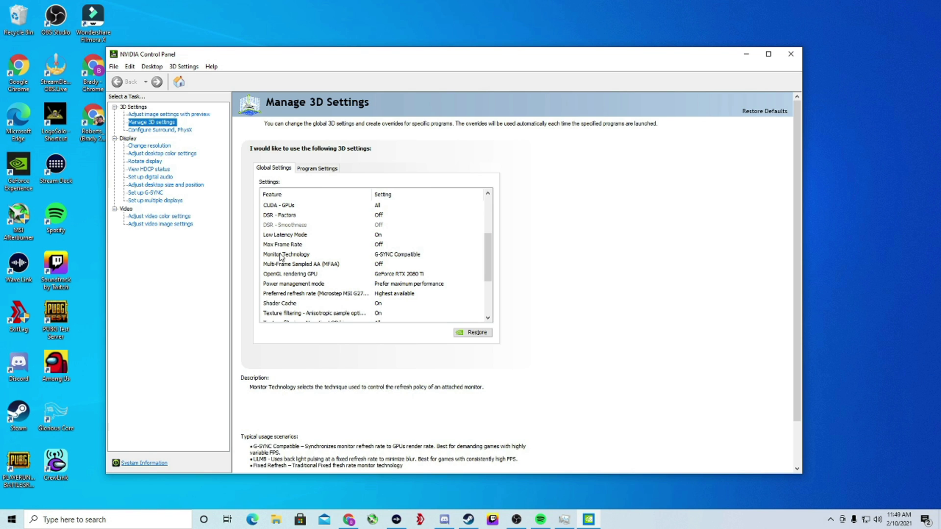
Select G-SYNC Compatible as the Monitor Technology and check the choices for the OpenGL rendering GPU.
left_click(414, 256)
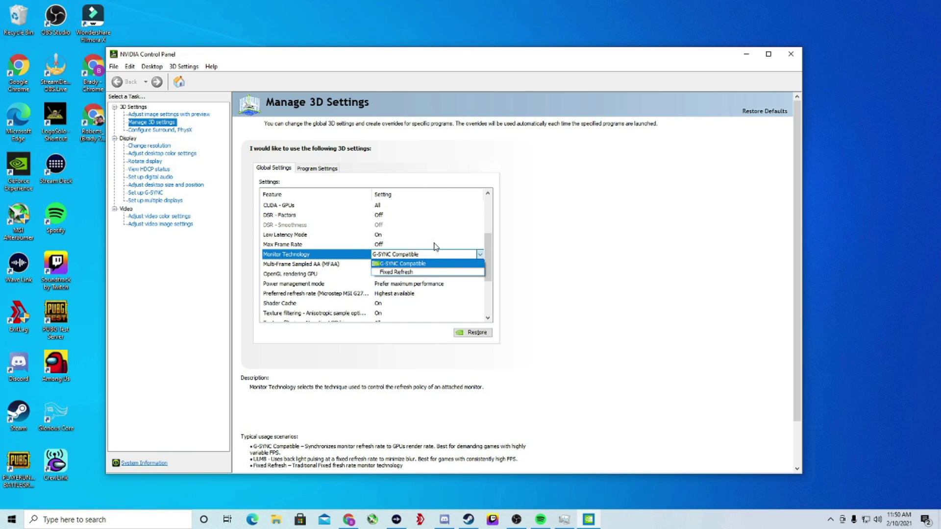
left_click(403, 264)
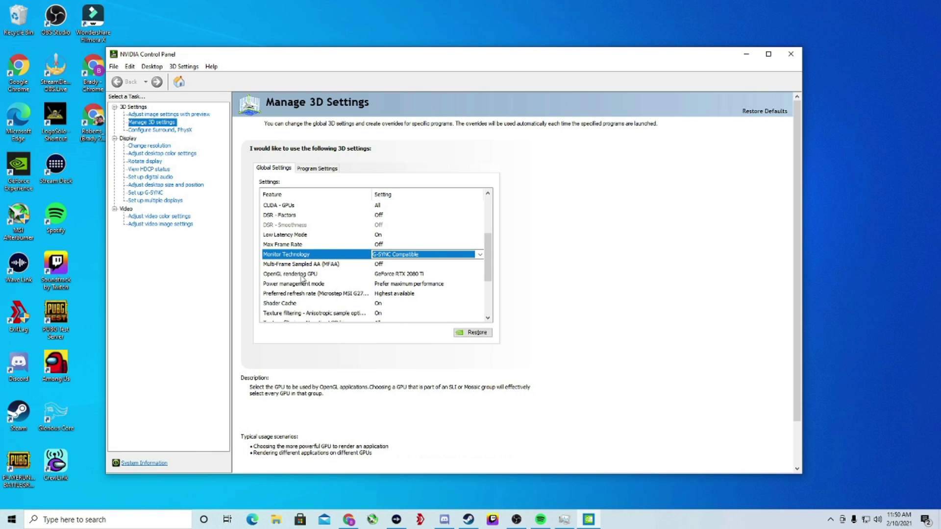
left_click(407, 275)
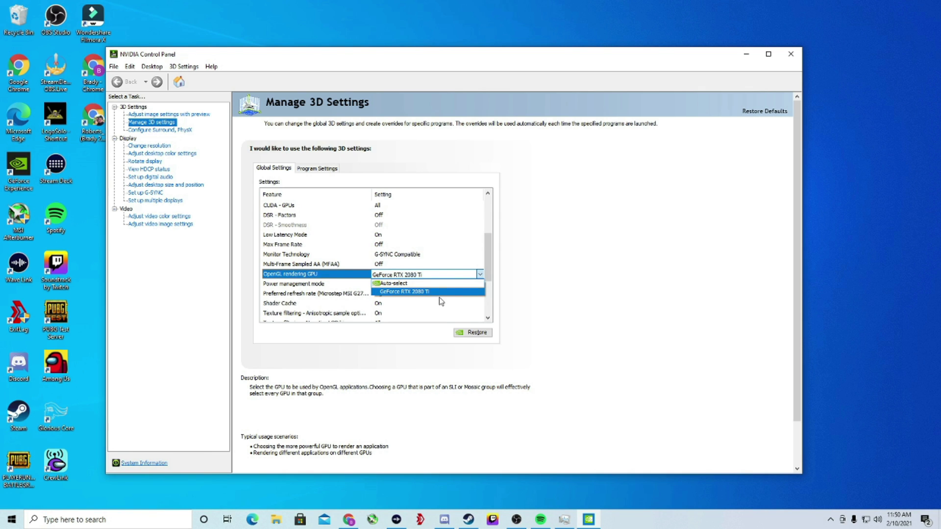
left_click(440, 267)
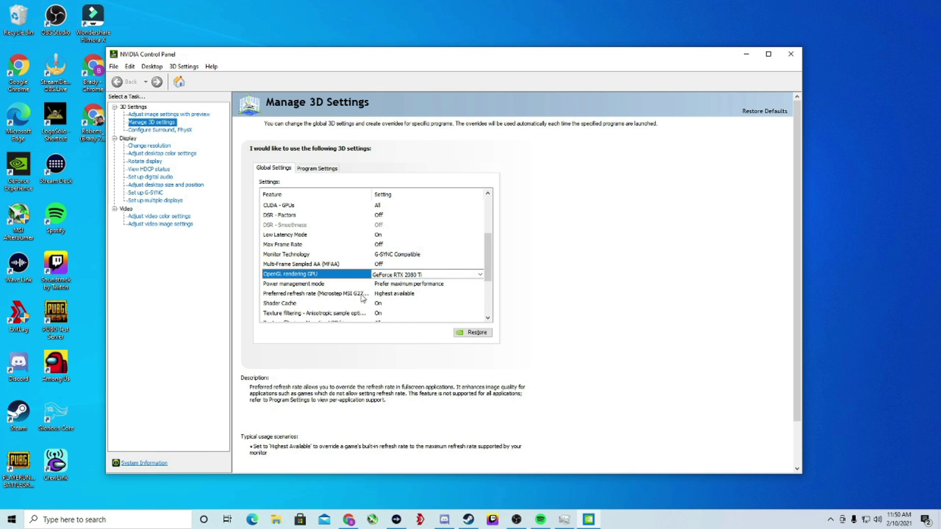
Review the remaining global 3D settings, including the Vertical sync choices, and close NVIDIA Control Panel.
scroll(336, 275, "down", 1)
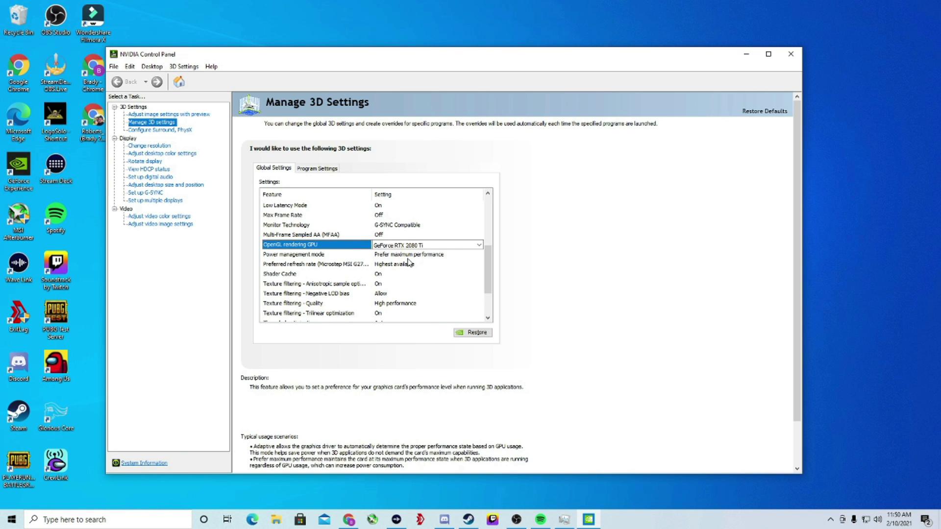
scroll(404, 265, "down", 3)
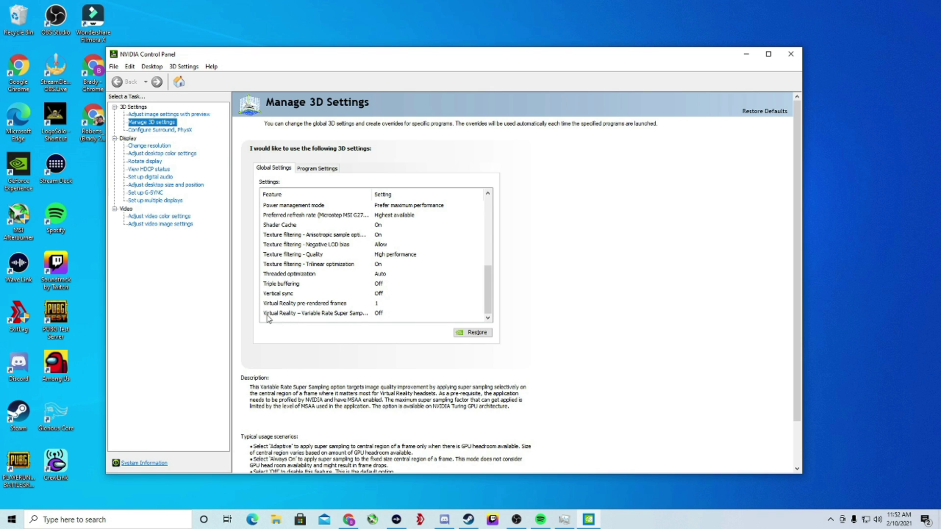
left_click(385, 316)
left_click(422, 293)
left_click(564, 316)
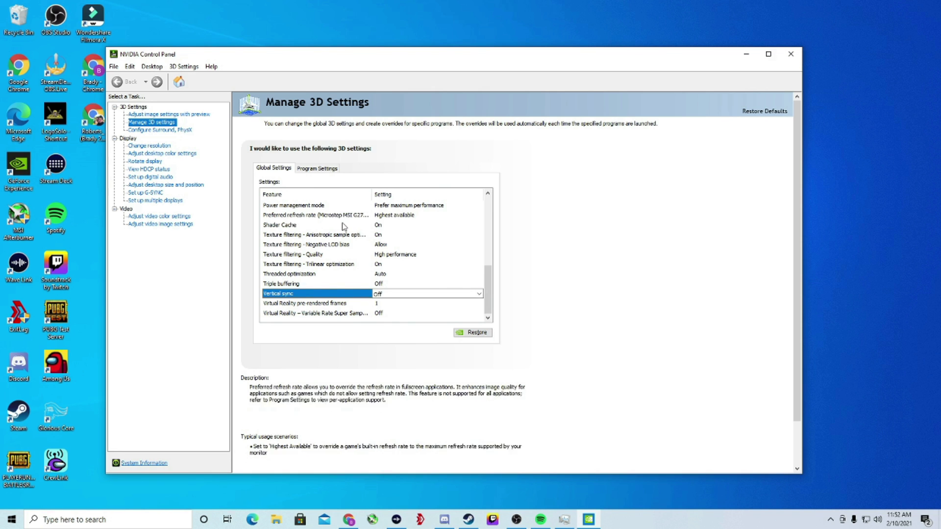
scroll(684, 290, "down", 1)
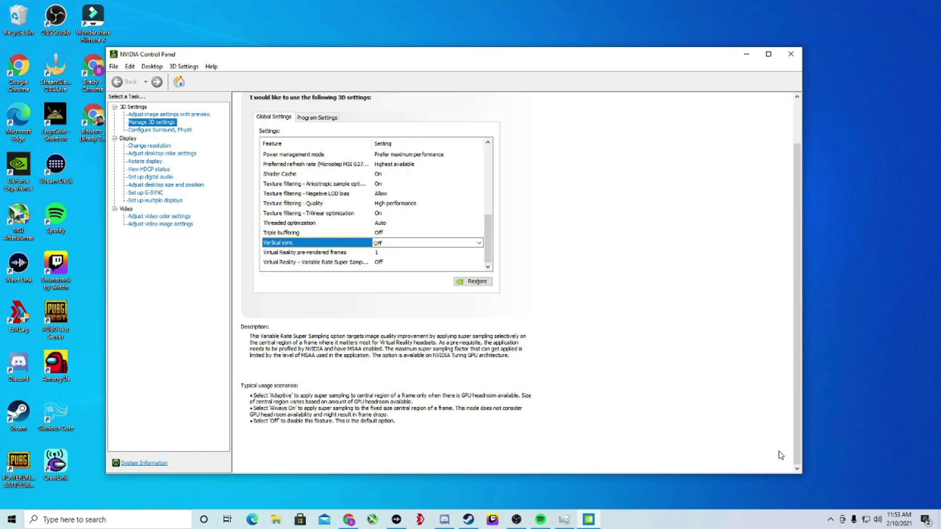
left_click(791, 54)
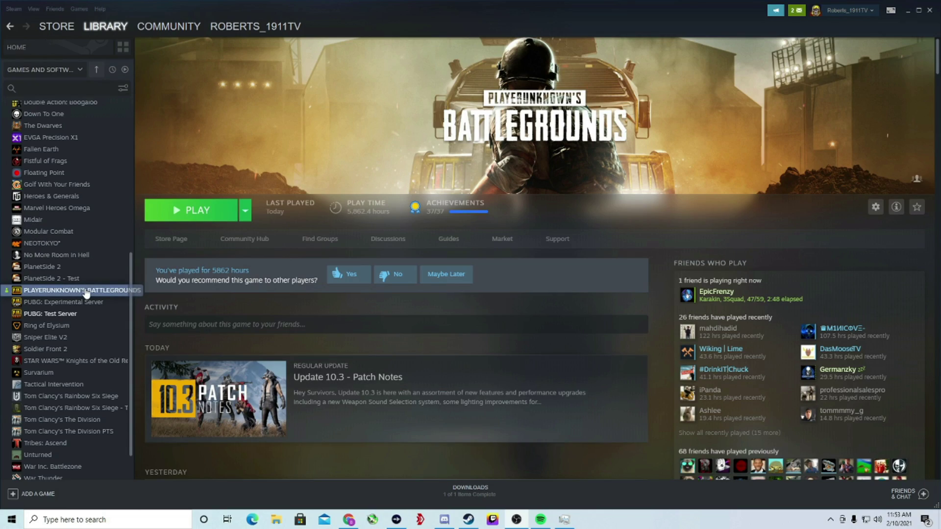
Open the Local Files properties of PLAYERUNKNOWN'S BATTLEGROUNDS in Steam and verify the integrity of its game files.
right_click(86, 292)
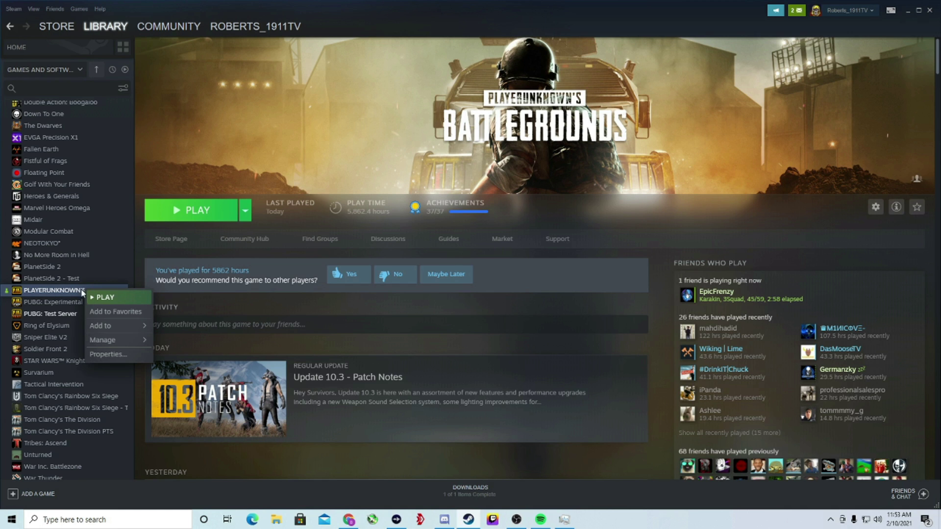
left_click(109, 354)
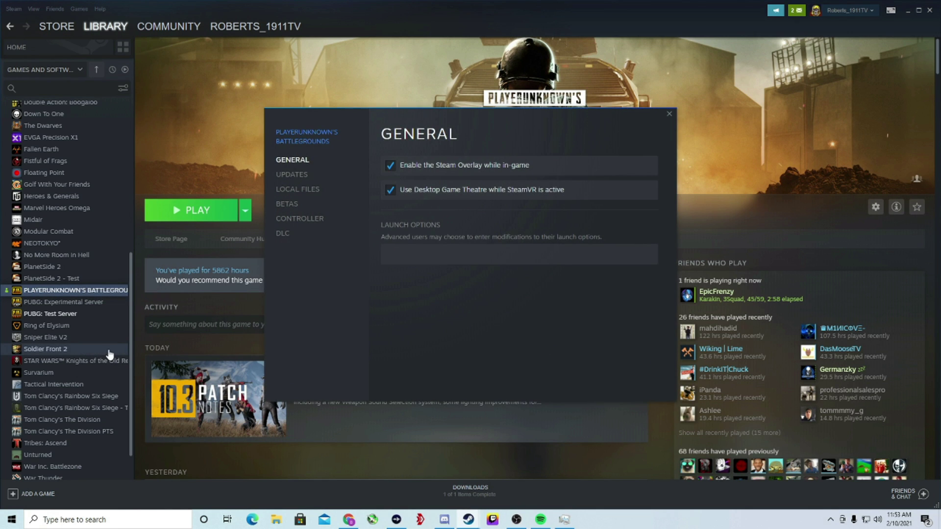
left_click(296, 191)
left_click(535, 233)
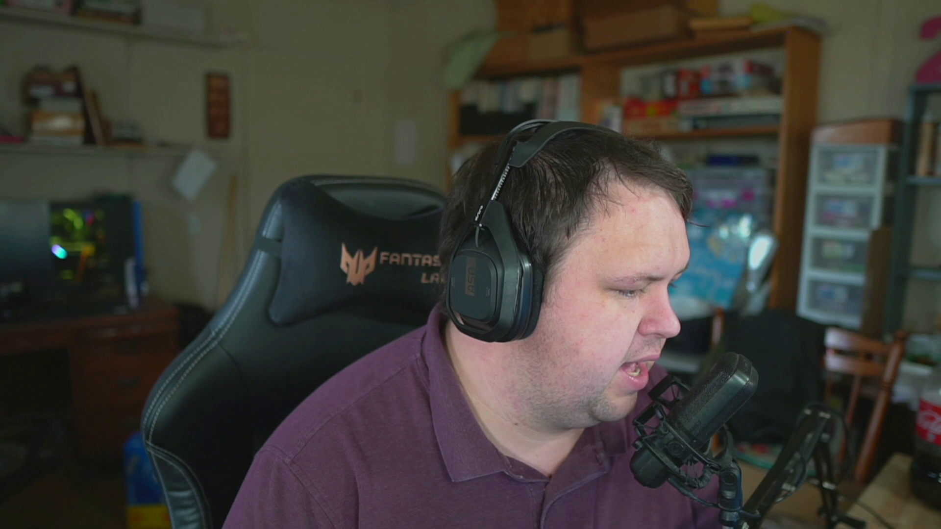